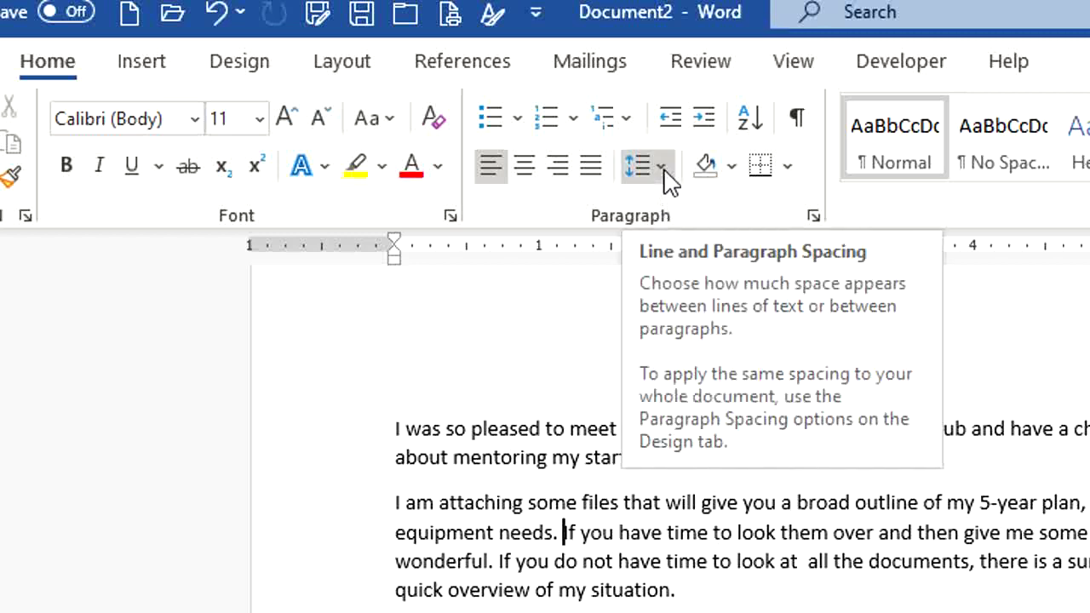
Set the line spacing of the second paragraph to 1.0 and change it to 1.15.
click(661, 166)
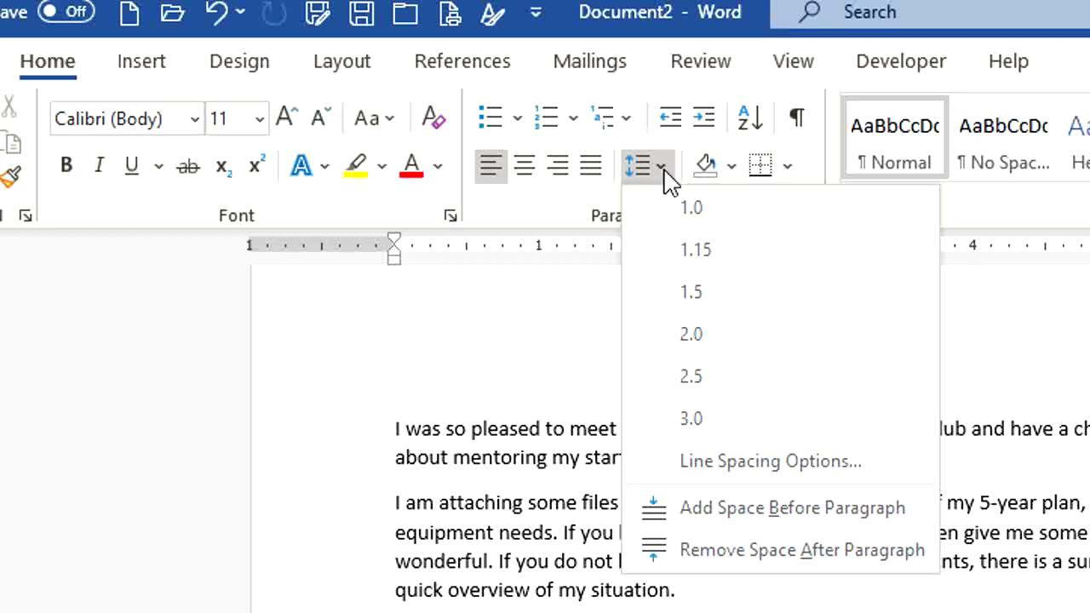
click(688, 213)
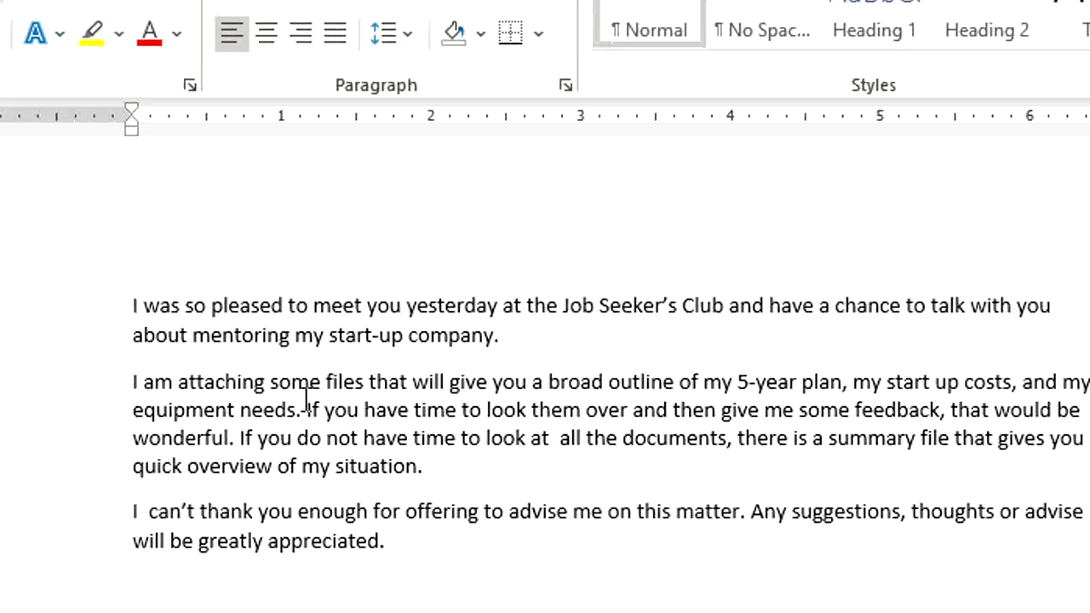
click(307, 400)
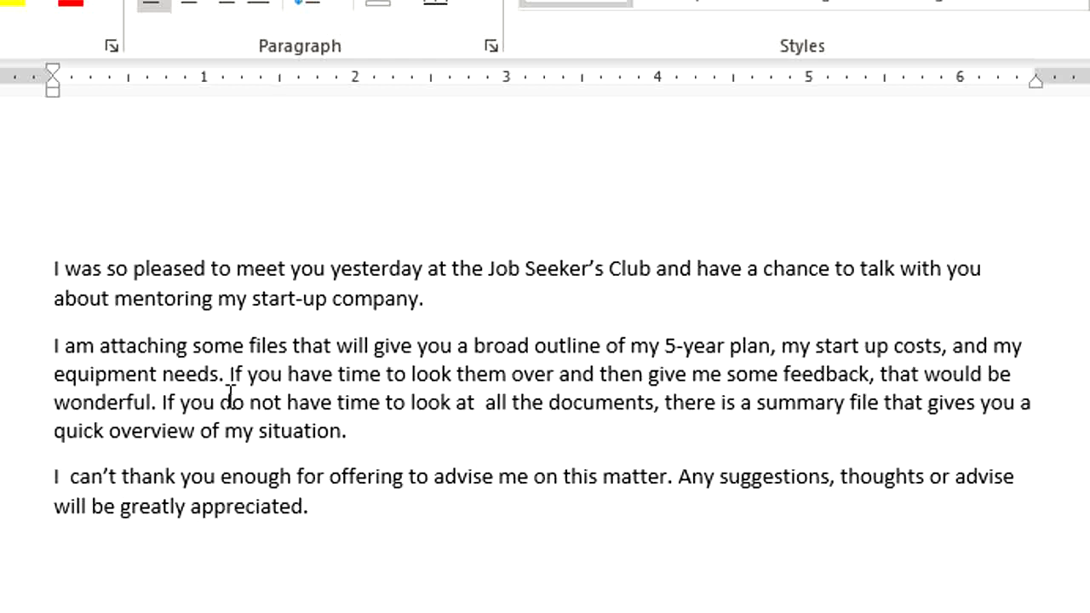
click(332, 7)
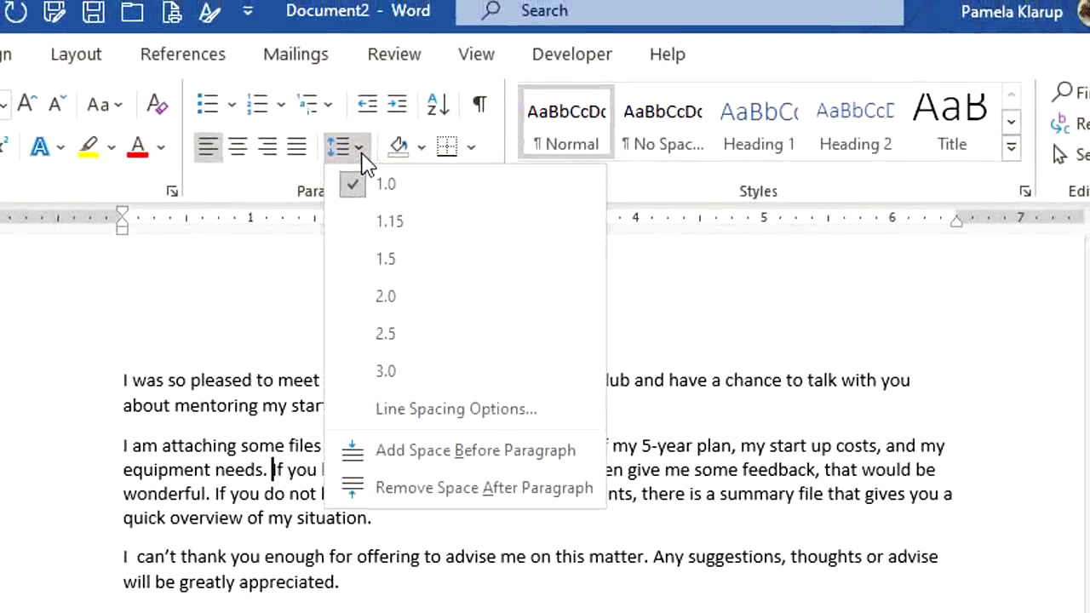
click(379, 224)
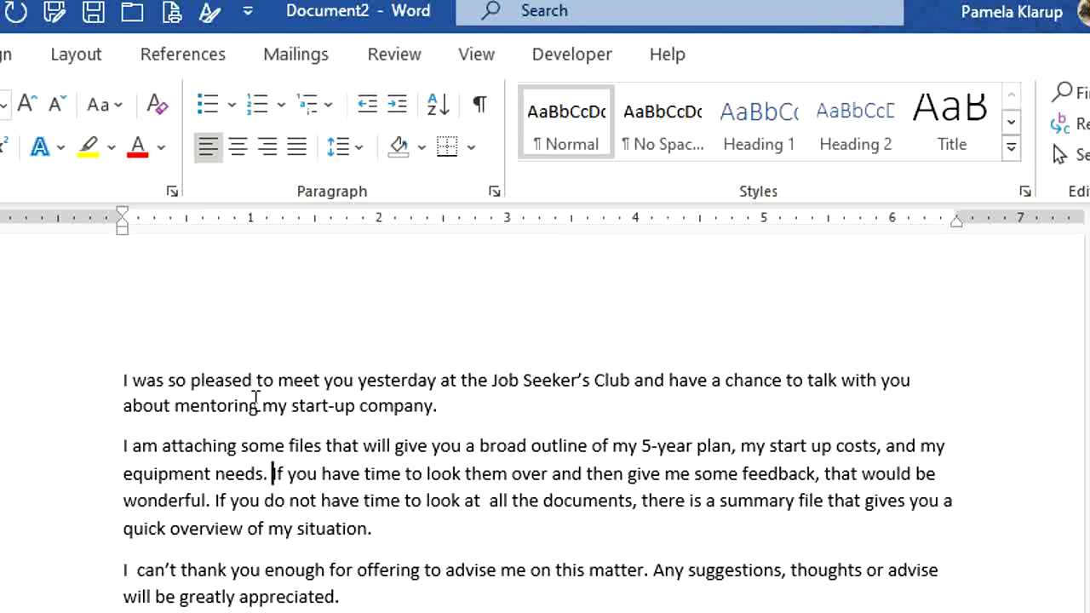
Try line spacing of 2.0 on the second paragraph and return it to 1.15.
click(360, 150)
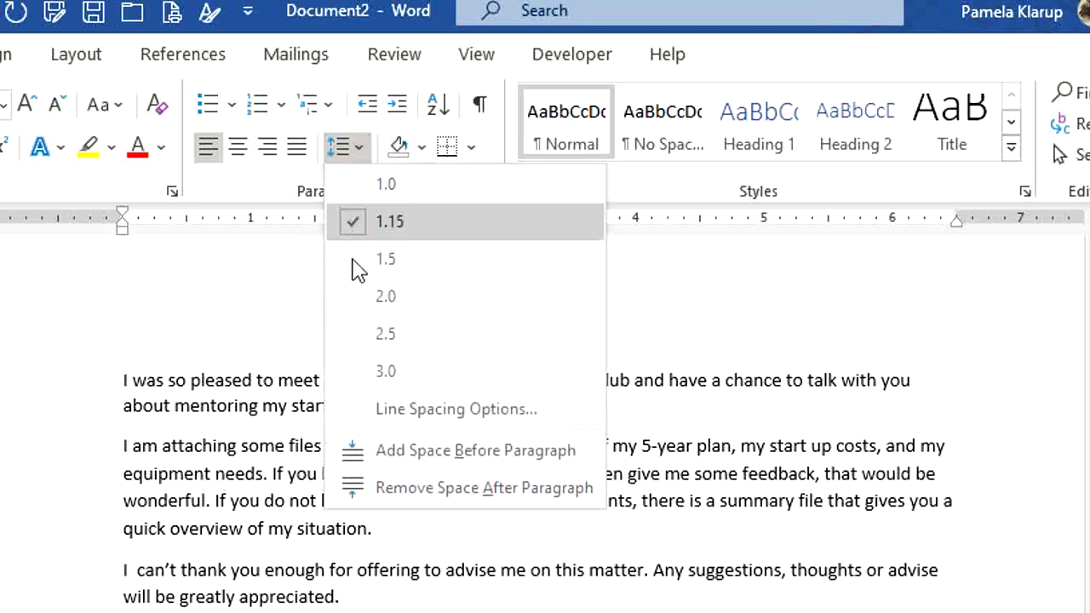
click(367, 308)
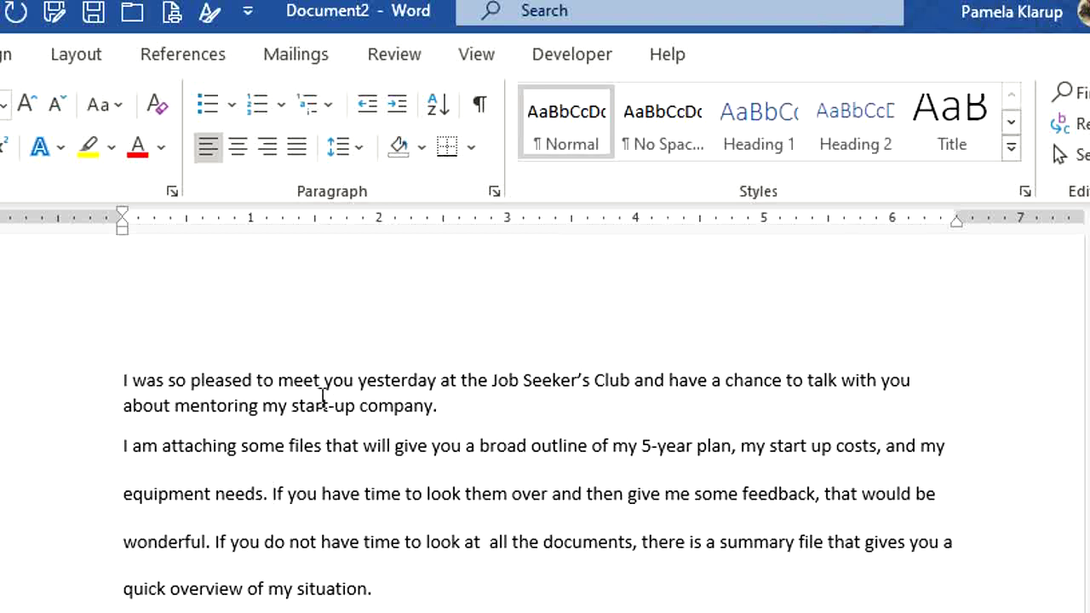
click(359, 148)
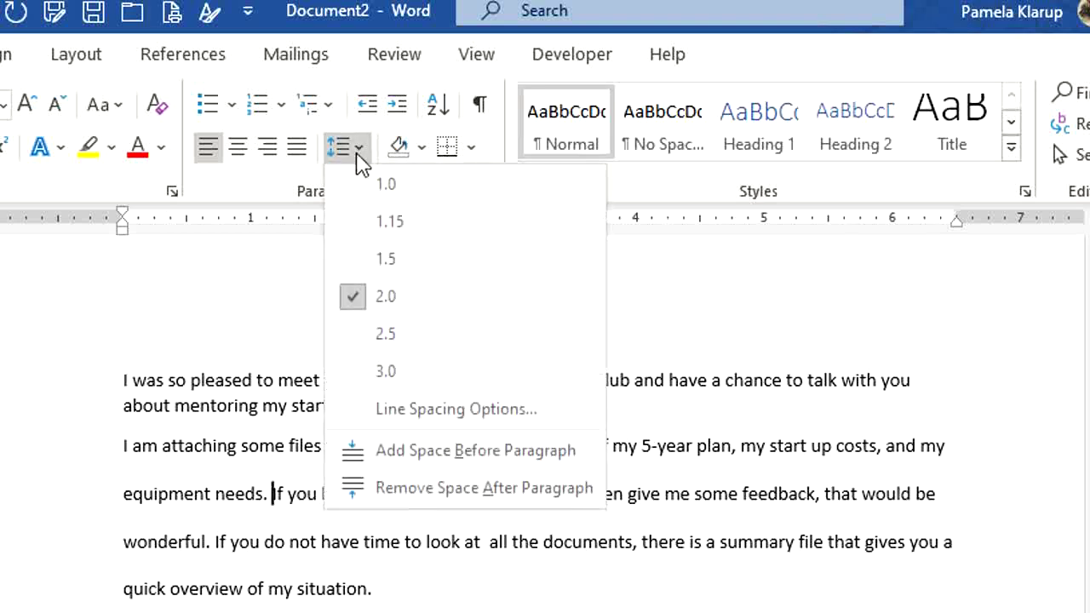
click(363, 223)
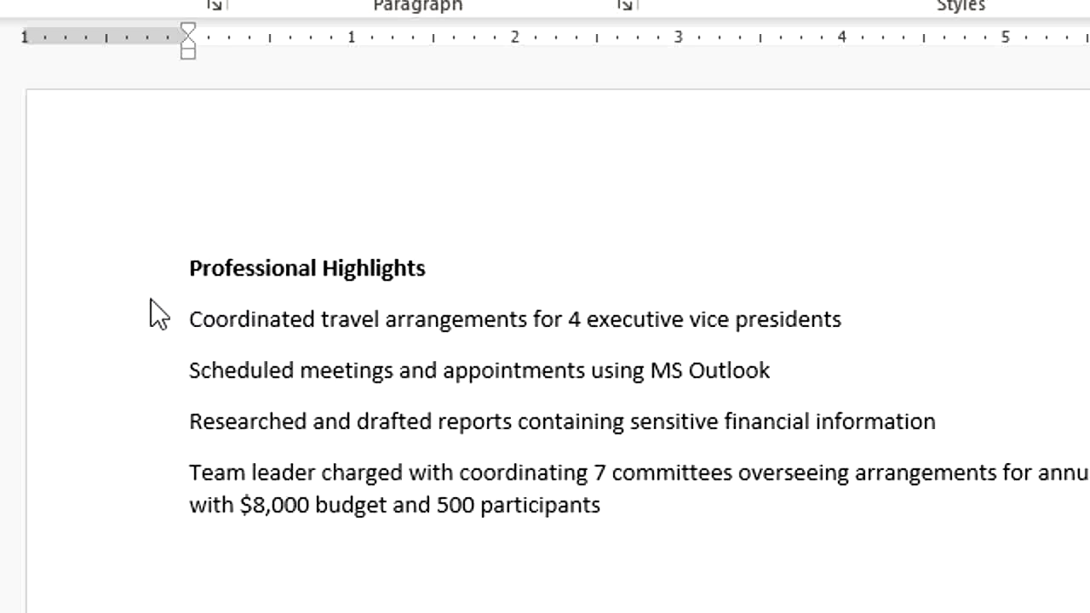
Remove the space after the "Professional Highlights" heading in the resume document and add it back.
click(239, 268)
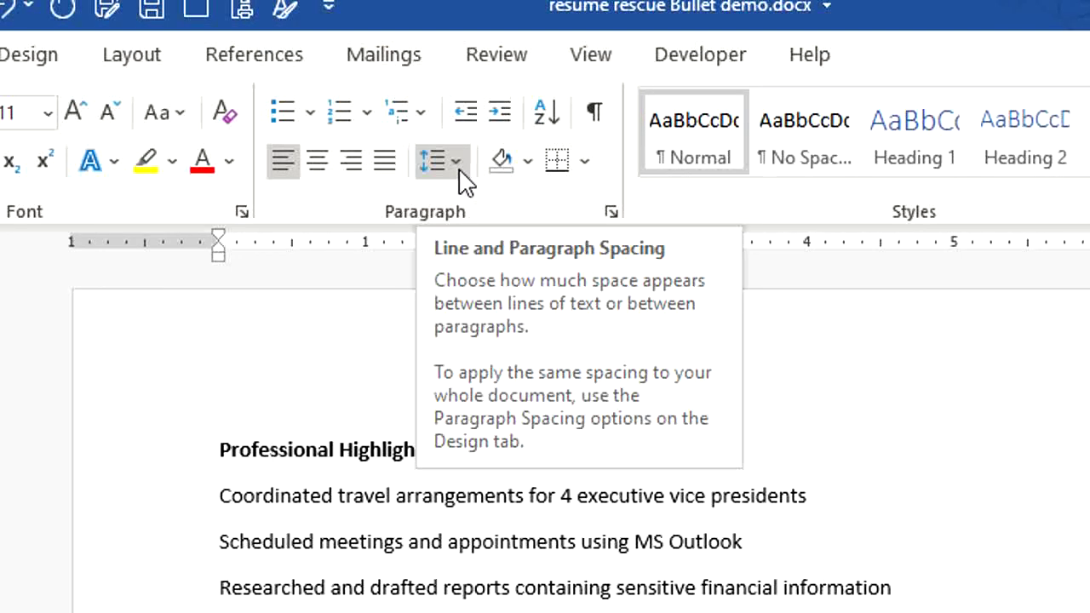
click(459, 169)
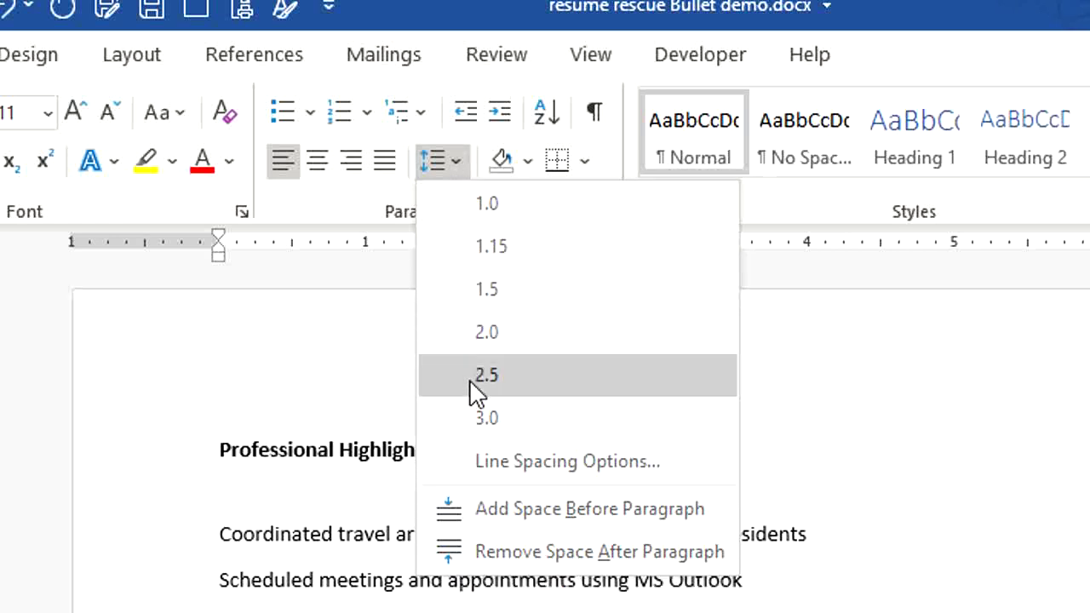
click(479, 551)
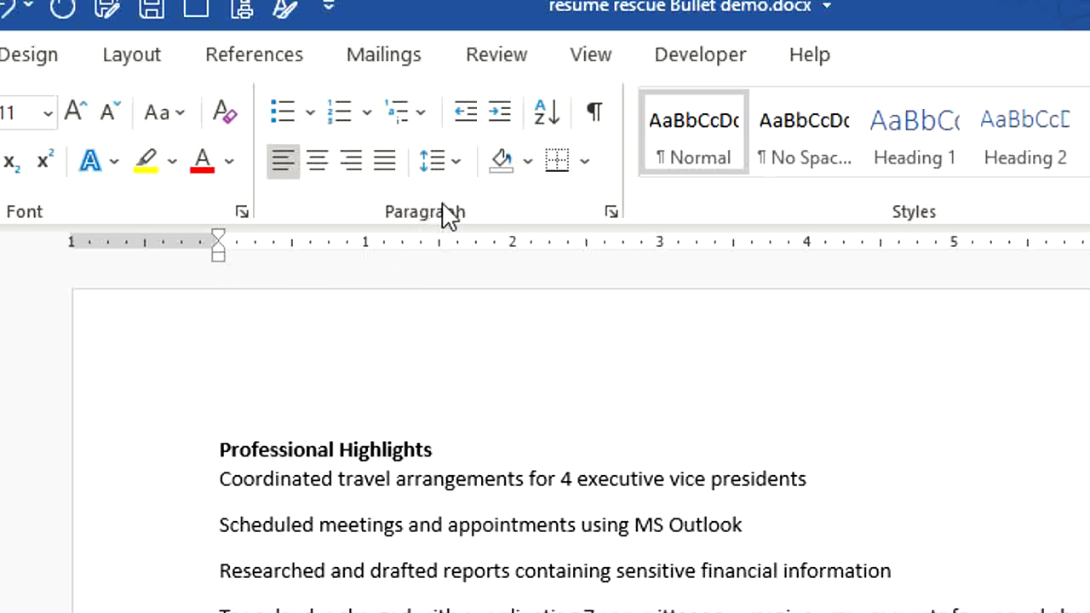
click(456, 162)
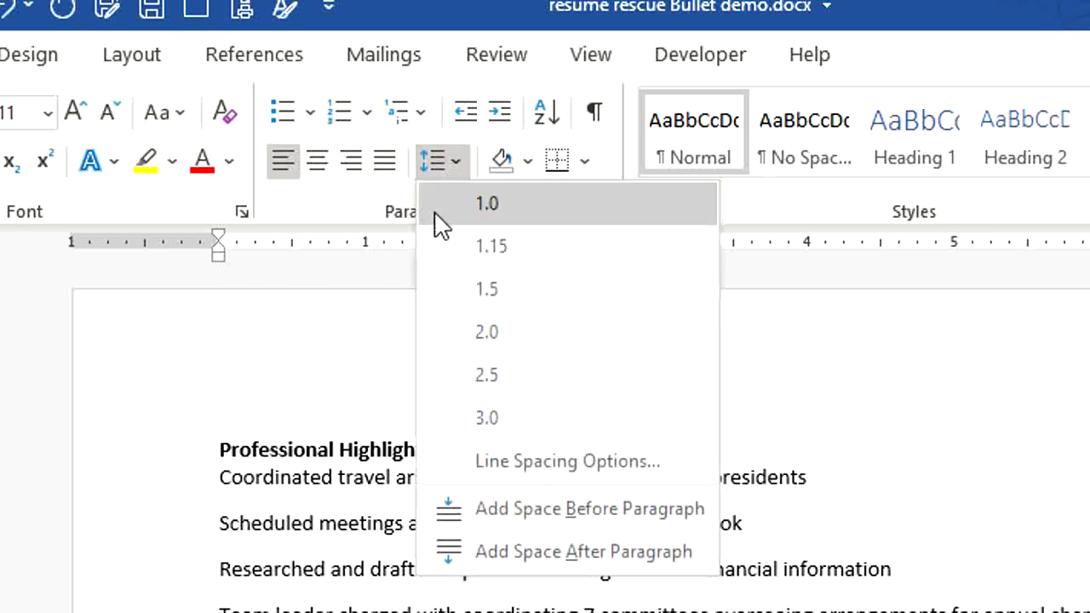
click(485, 548)
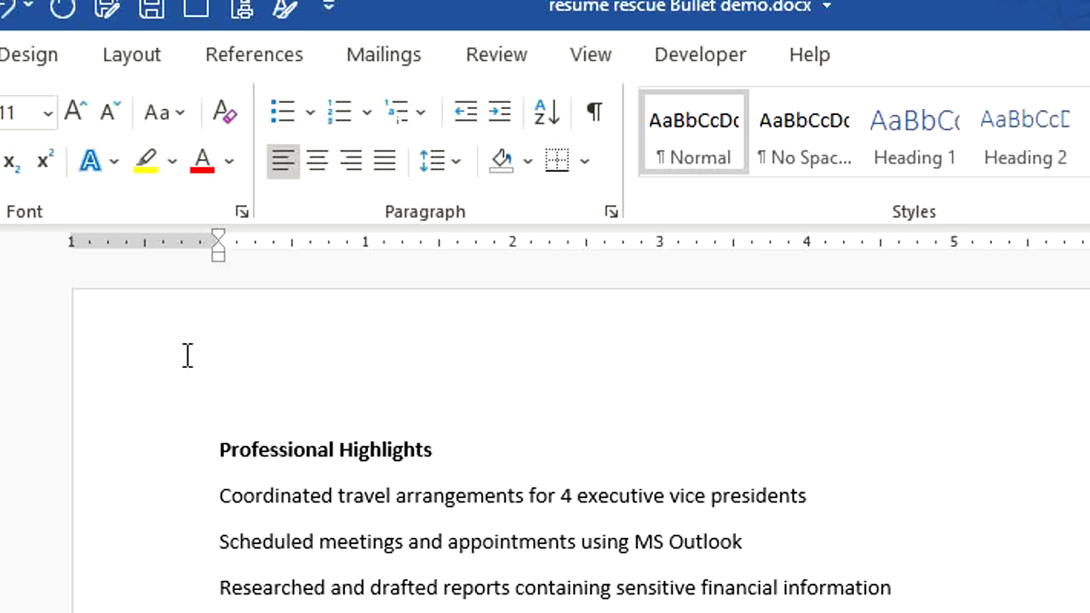
Set the spacing after the "Professional Highlights" heading to 3 pt.
click(138, 63)
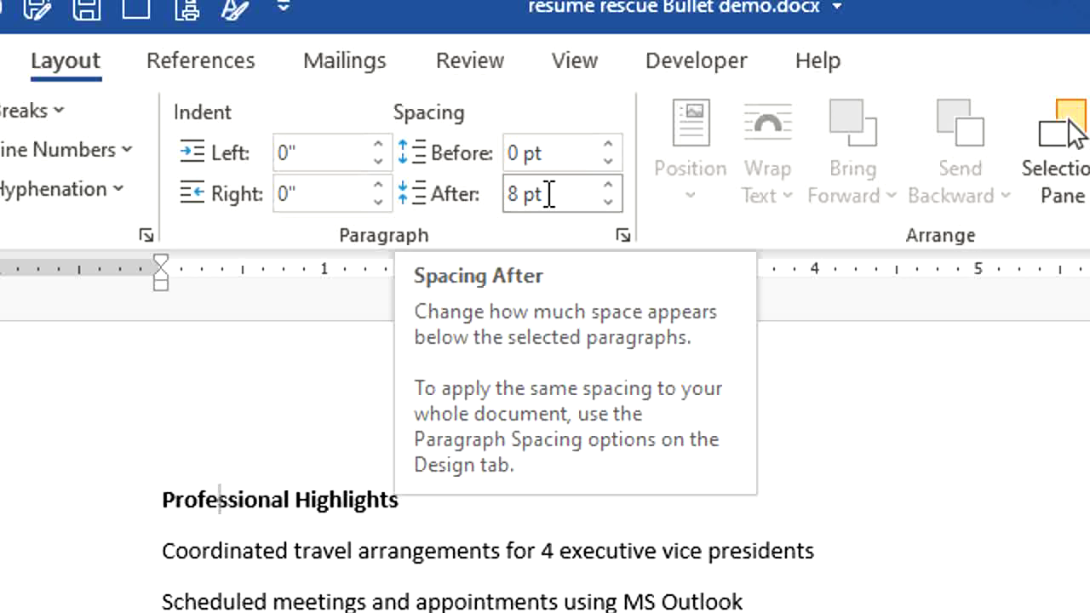
click(550, 194)
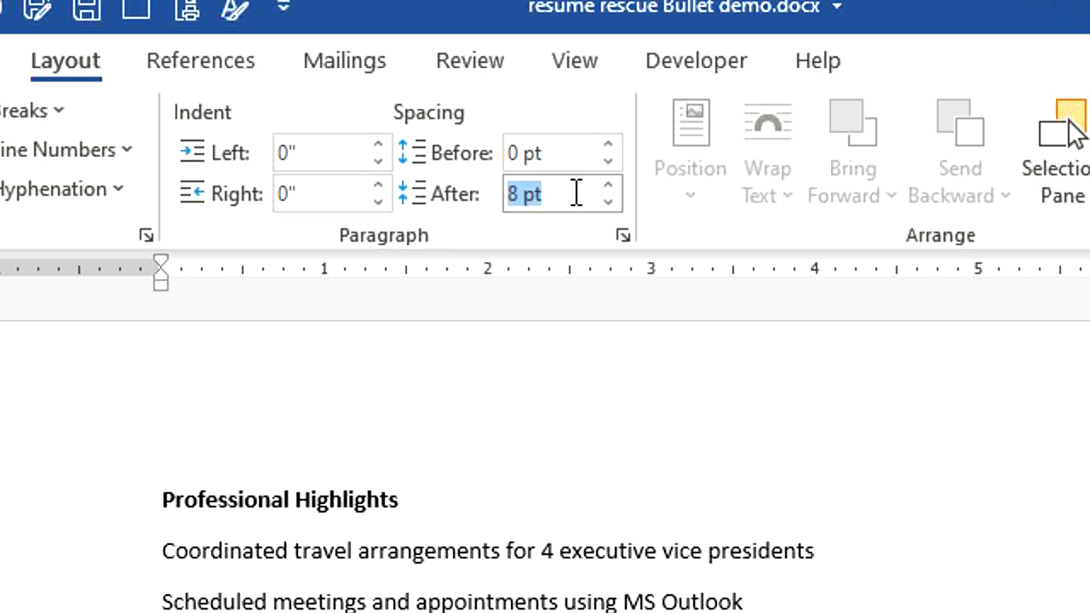
text(3)
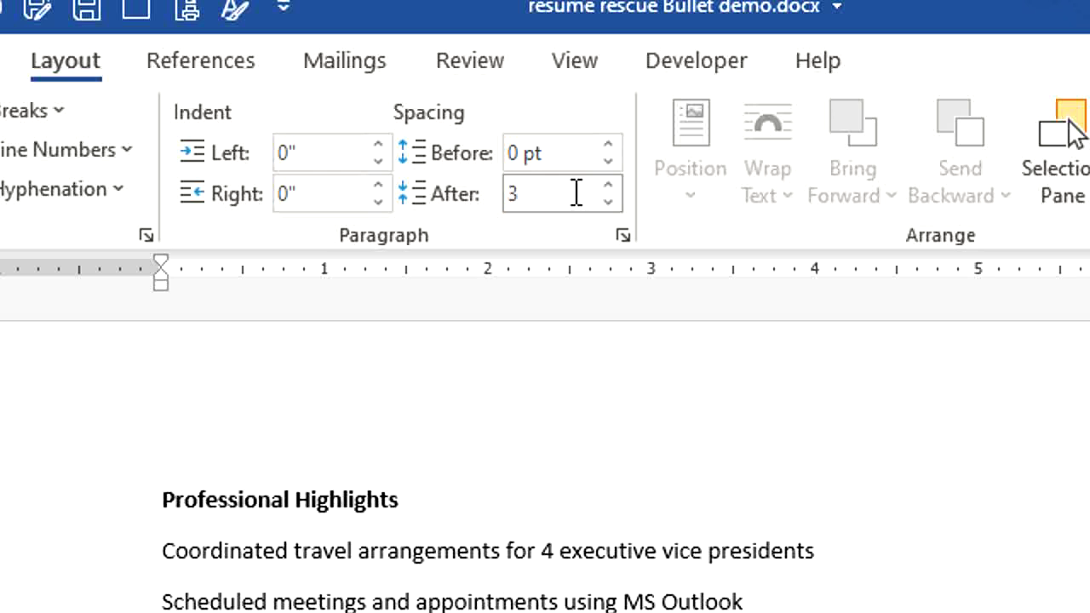
key(Return)
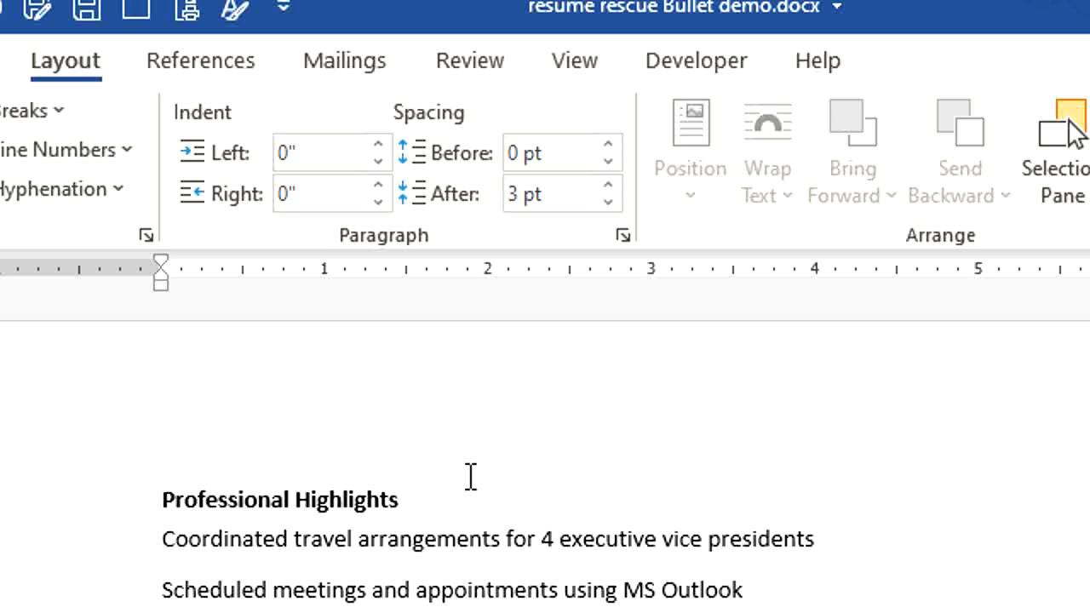
Set the spacing after the "Professional Highlights" heading to 10 pt.
click(551, 195)
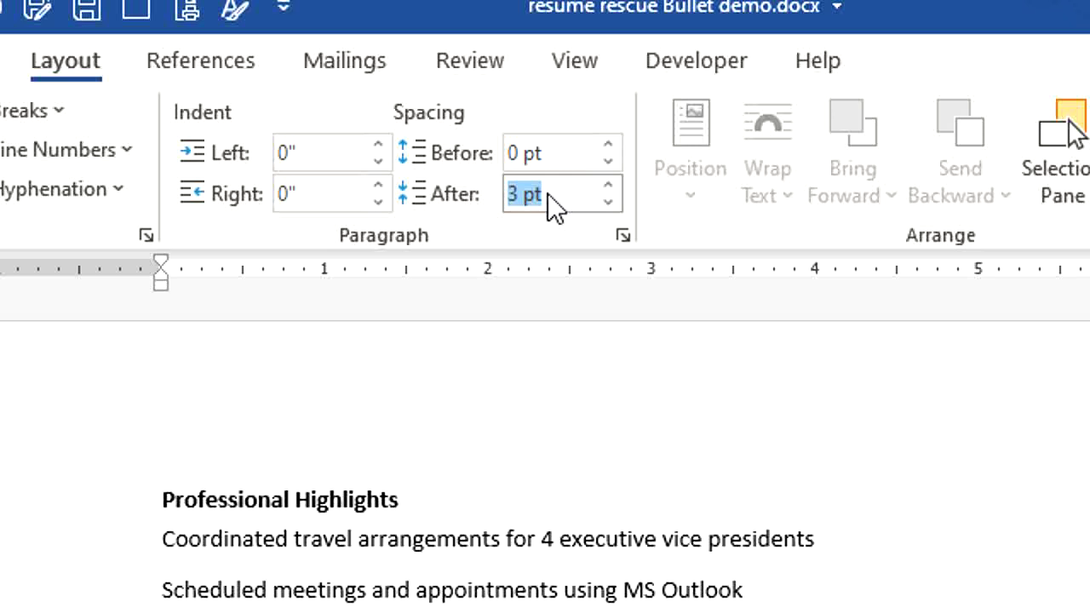
text(10)
key(Return)
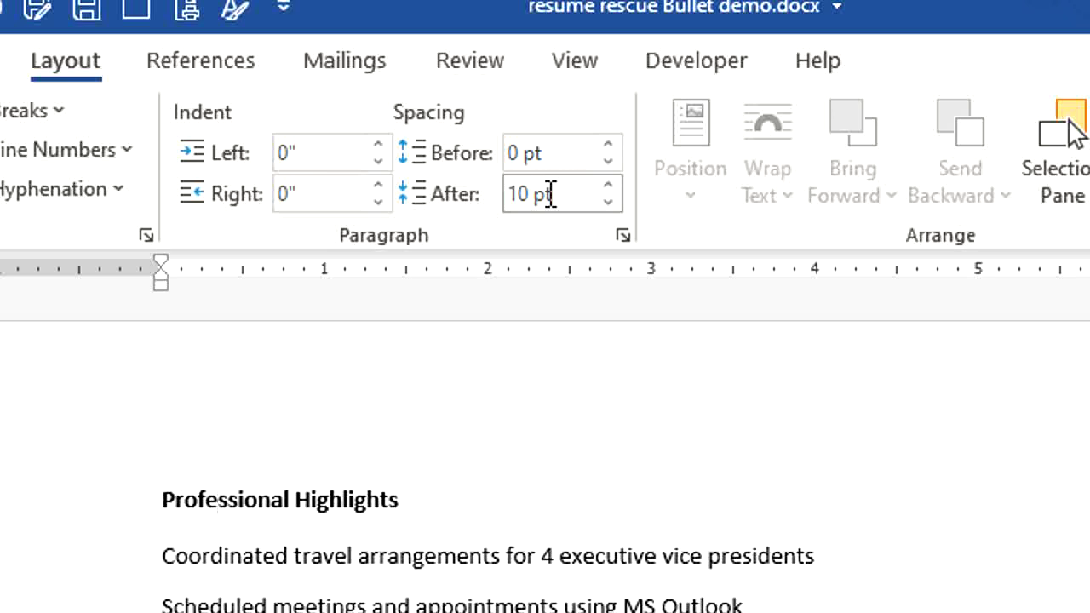
Set the spacing after the "Professional Highlights" heading to 8 pt.
click(550, 196)
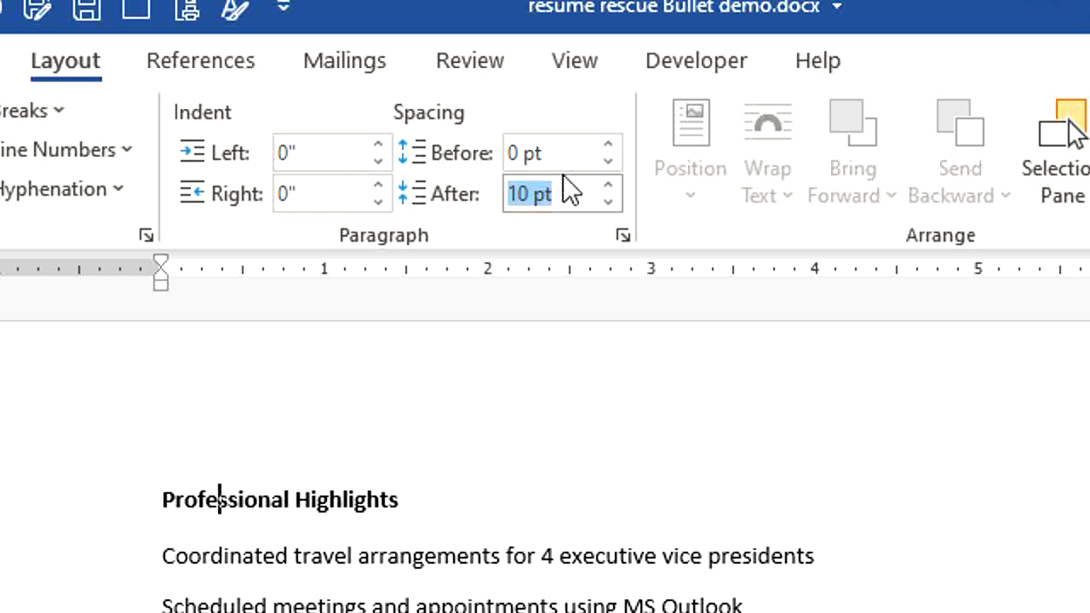
text(8)
key(Return)
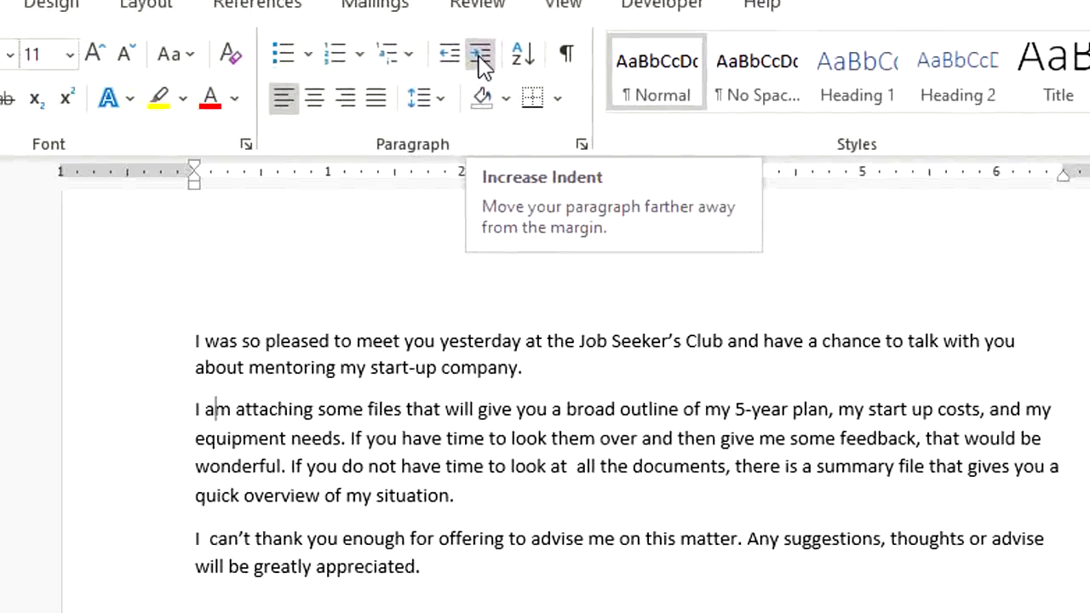
Indent the letter's second paragraph by two levels and decrease the indent back to the margin.
click(481, 55)
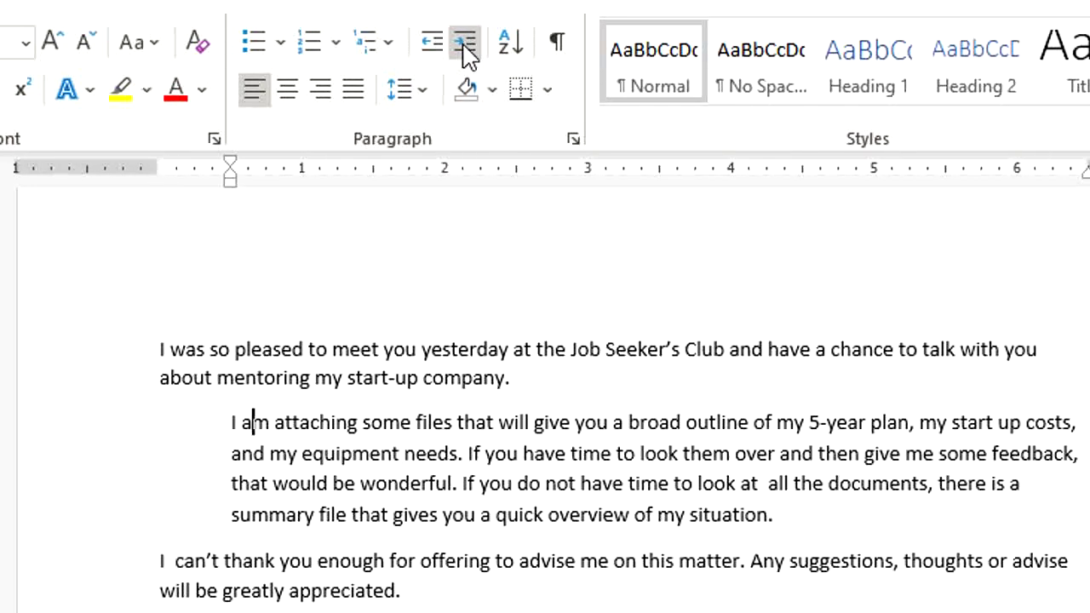
click(464, 50)
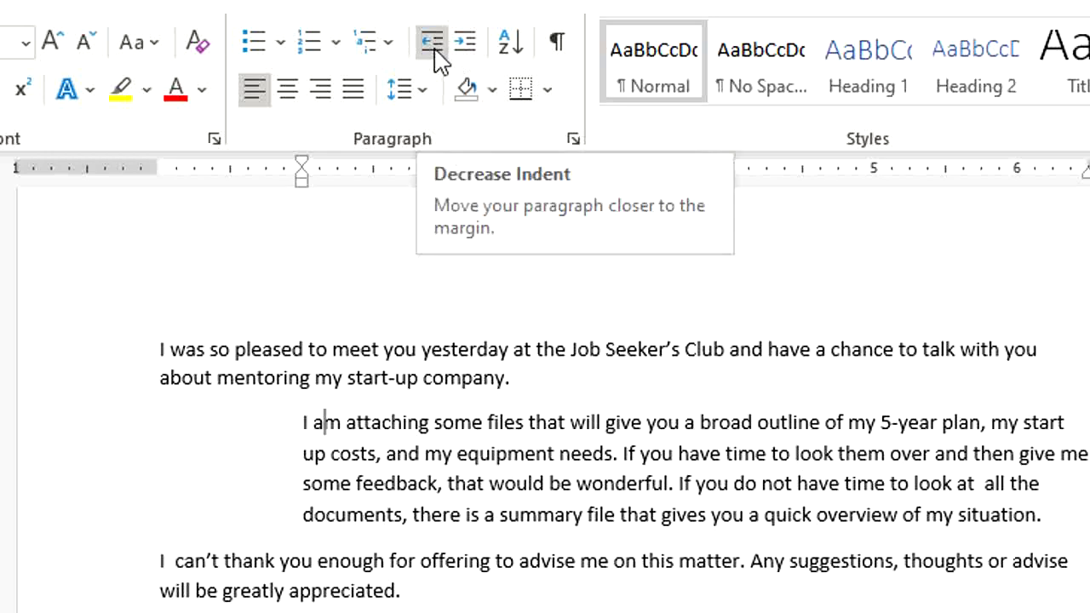
click(434, 47)
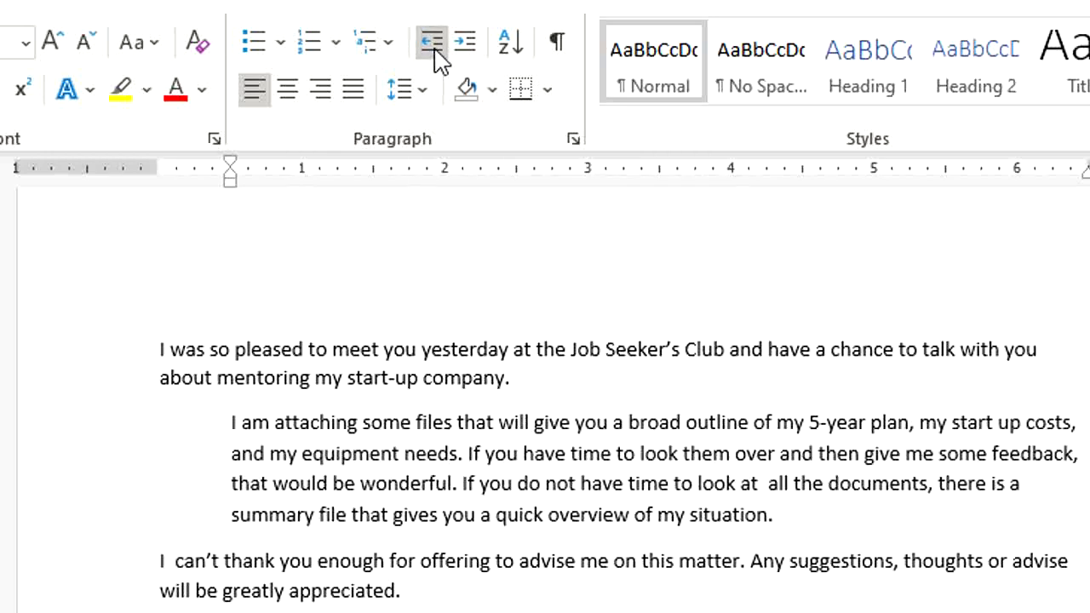
click(434, 49)
Raise the left indent of the paragraph beginning "I am attaching some files" to 0.9".
click(181, 421)
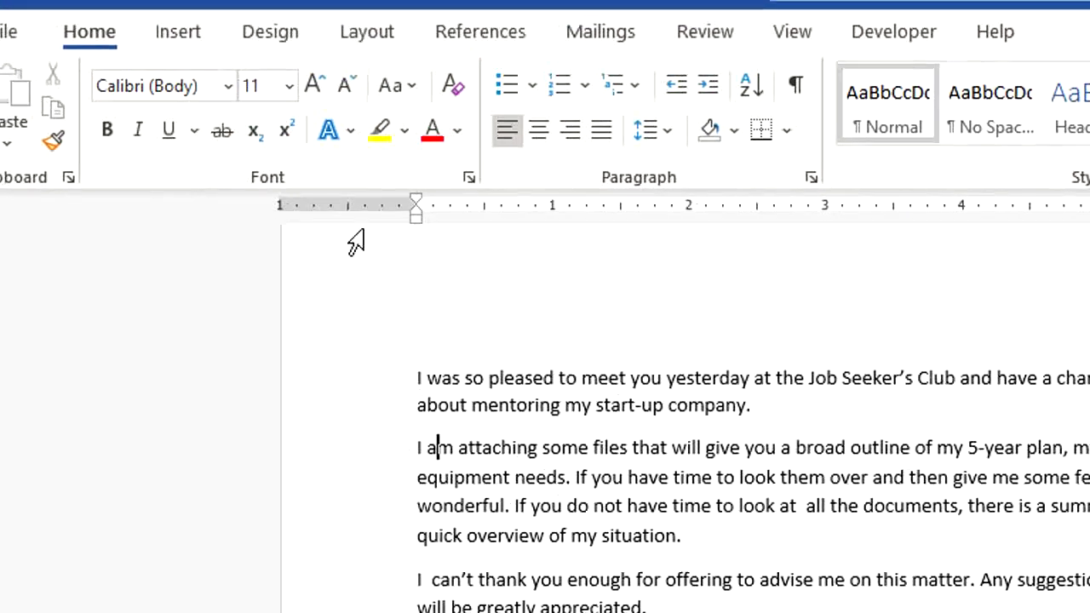
click(366, 38)
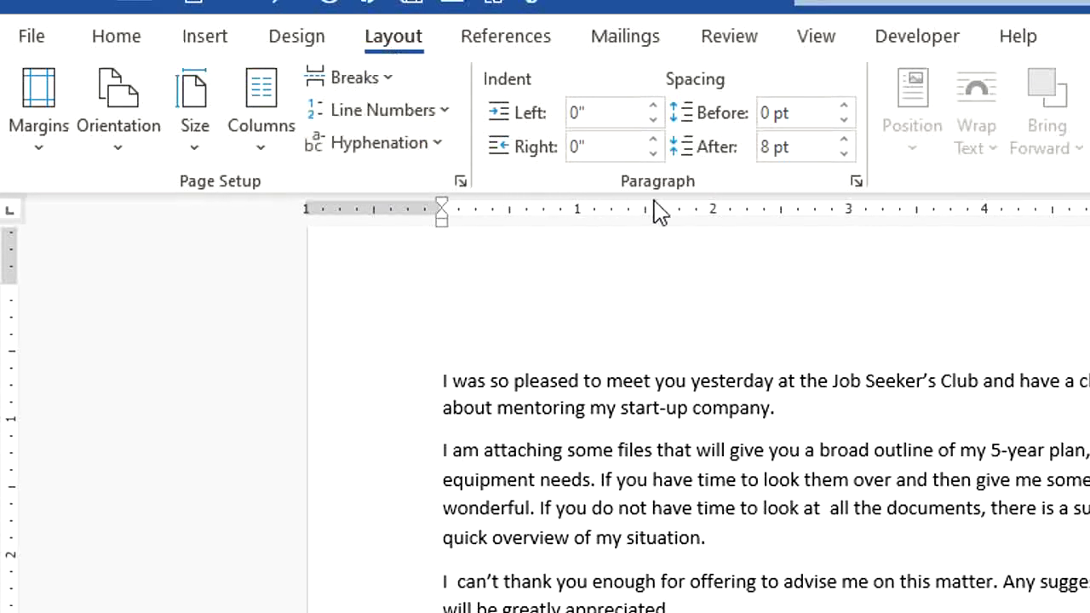
click(654, 108)
click(654, 107)
click(654, 107)
click(654, 107)
click(654, 107)
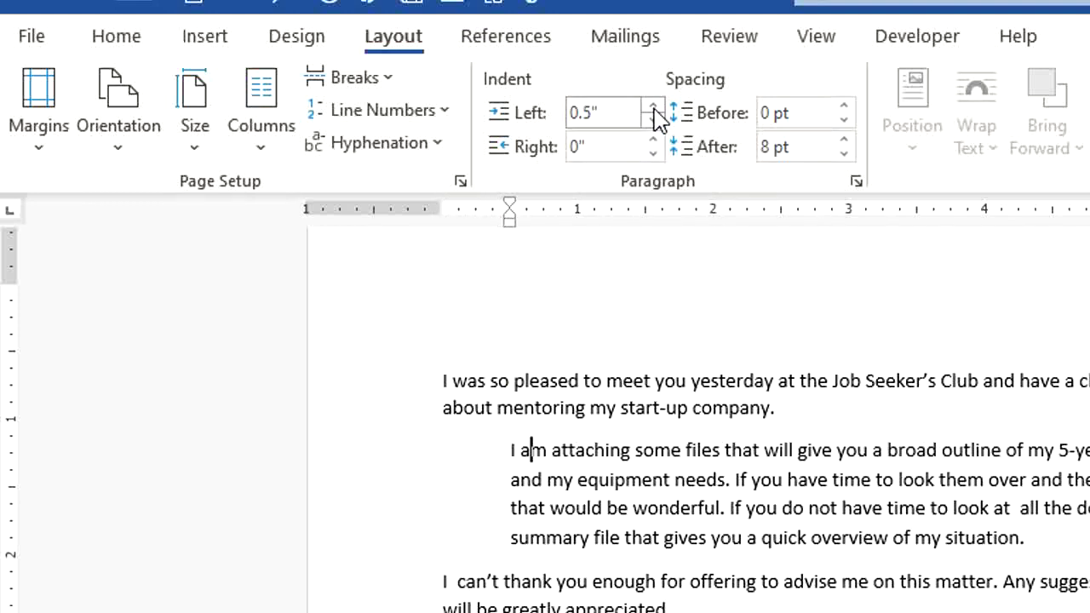
click(654, 107)
click(654, 107)
click(654, 107)
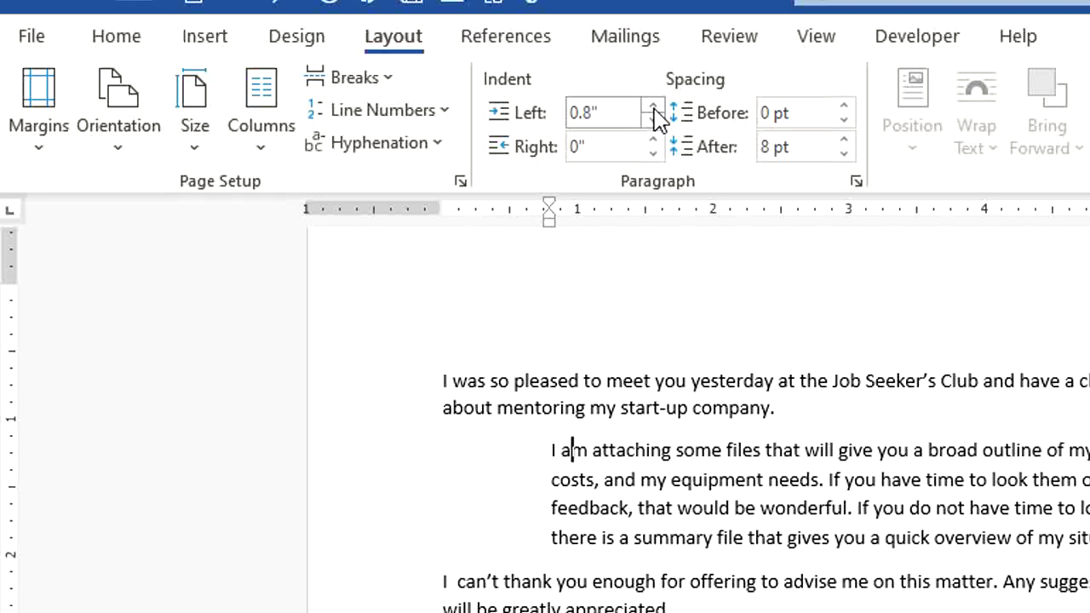
click(654, 108)
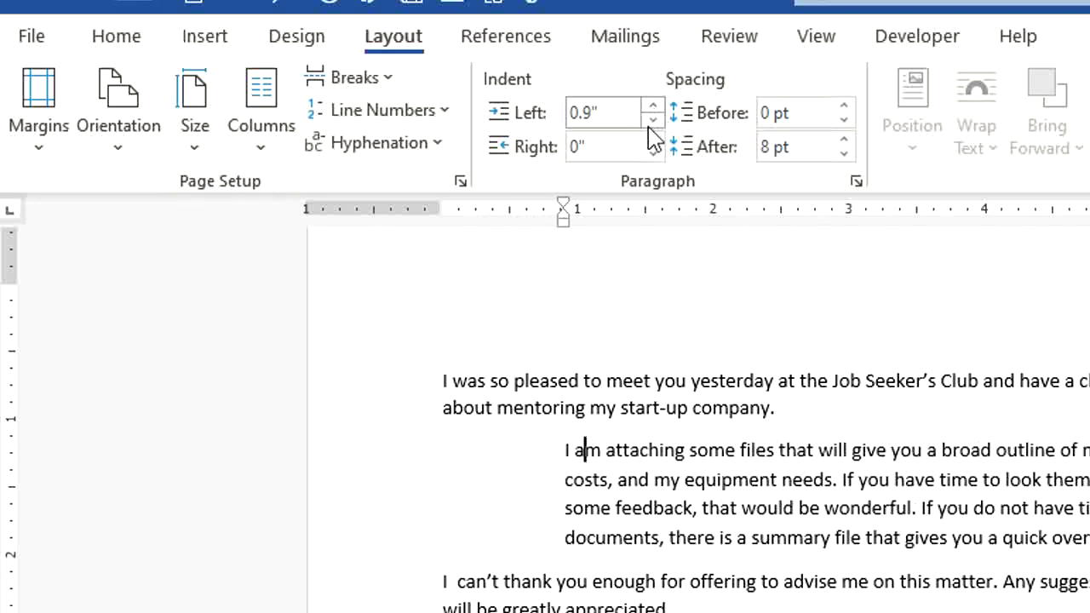
Lower the left indent of the paragraph beginning "I am attaching some files" to 0".
click(650, 121)
click(651, 122)
click(651, 122)
click(650, 122)
click(651, 121)
click(650, 121)
click(650, 121)
click(651, 122)
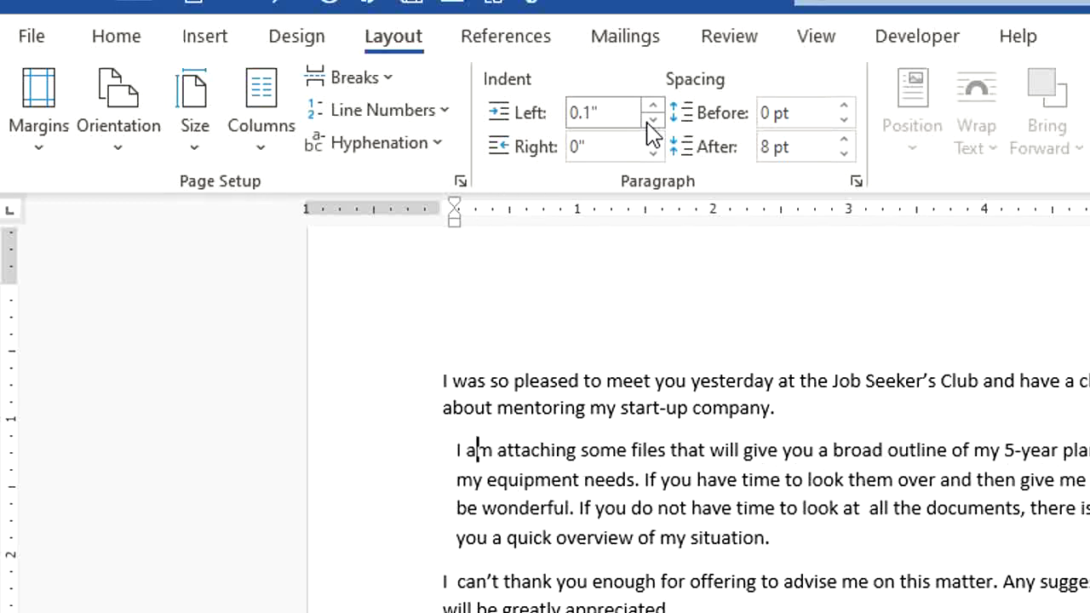
click(651, 122)
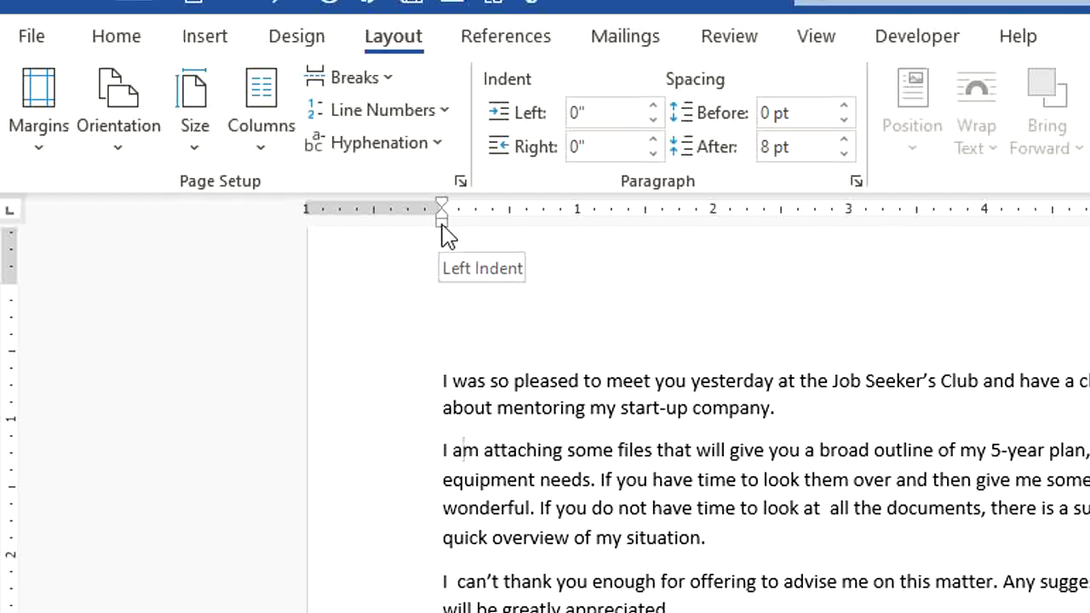
Move the second paragraph's left indent marker on the ruler to about 0.6" and return it to the margin.
drag(441, 226, 526, 246)
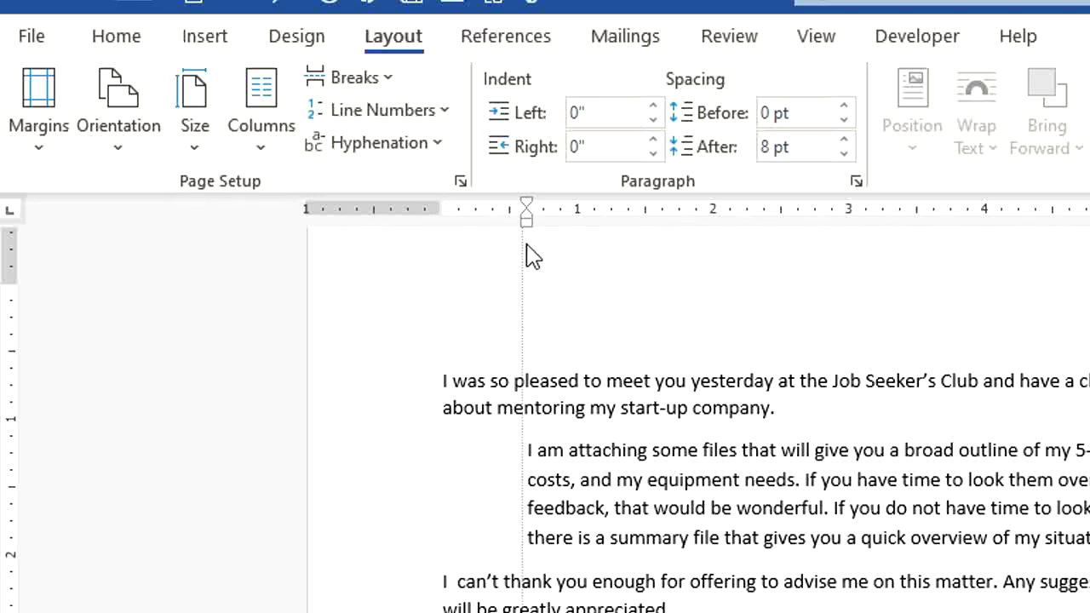
drag(526, 245, 443, 213)
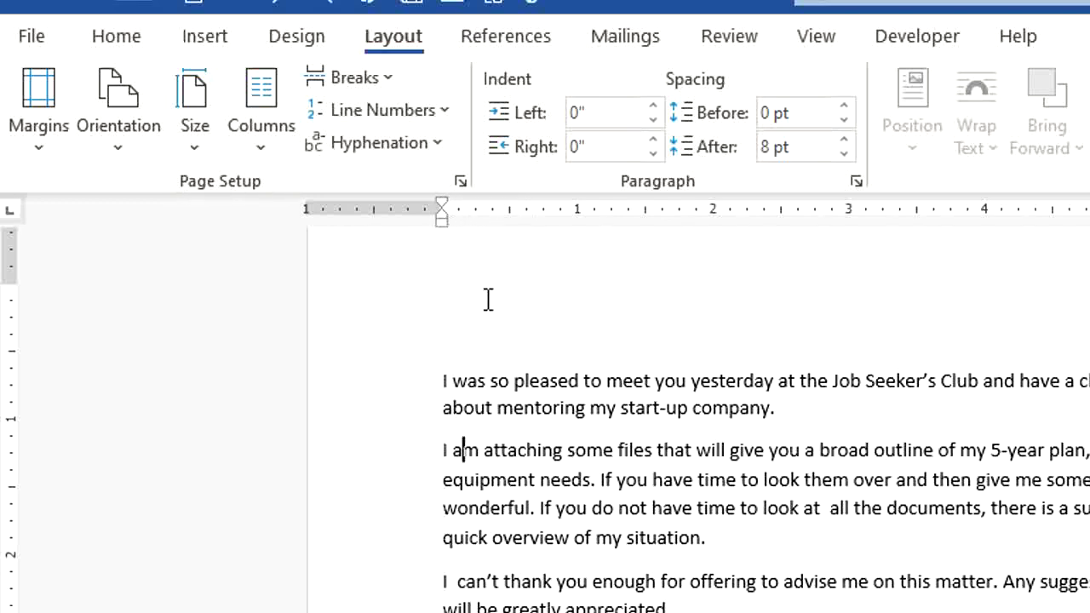